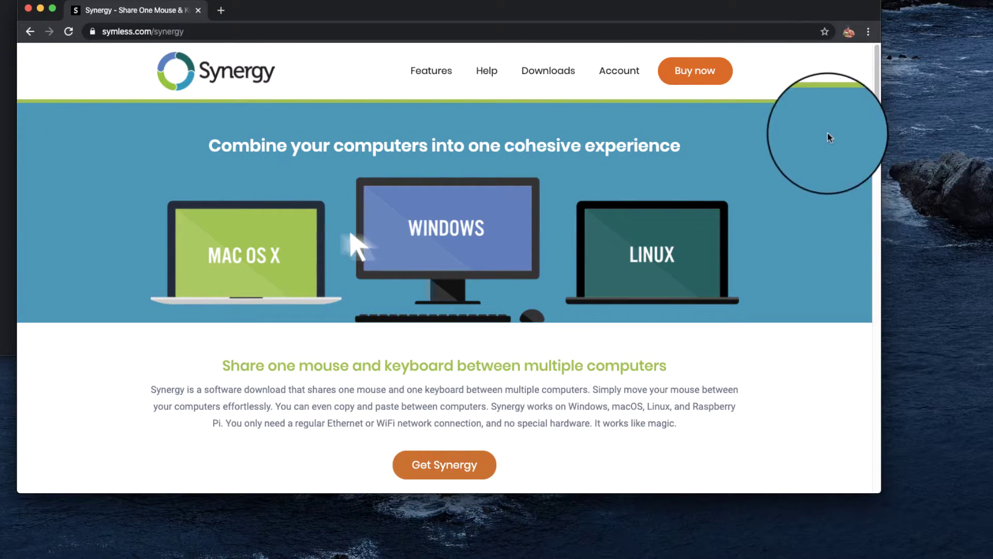
Go to the Buy Synergy 1 page listing Synergy 1 Basic at $29.00 USD.
left_click(698, 77)
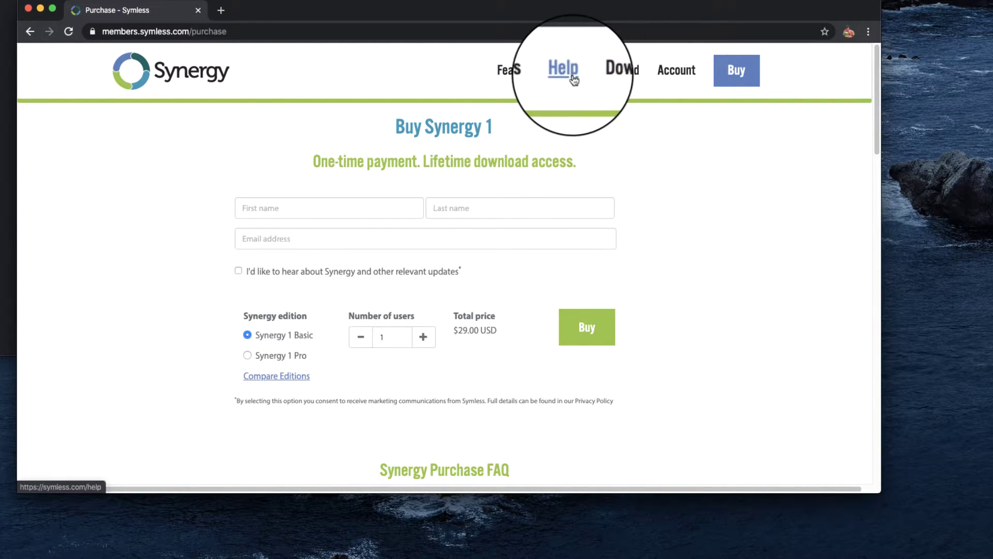
Leave the purchase page for the Symless help pages from the site header.
left_click(572, 78)
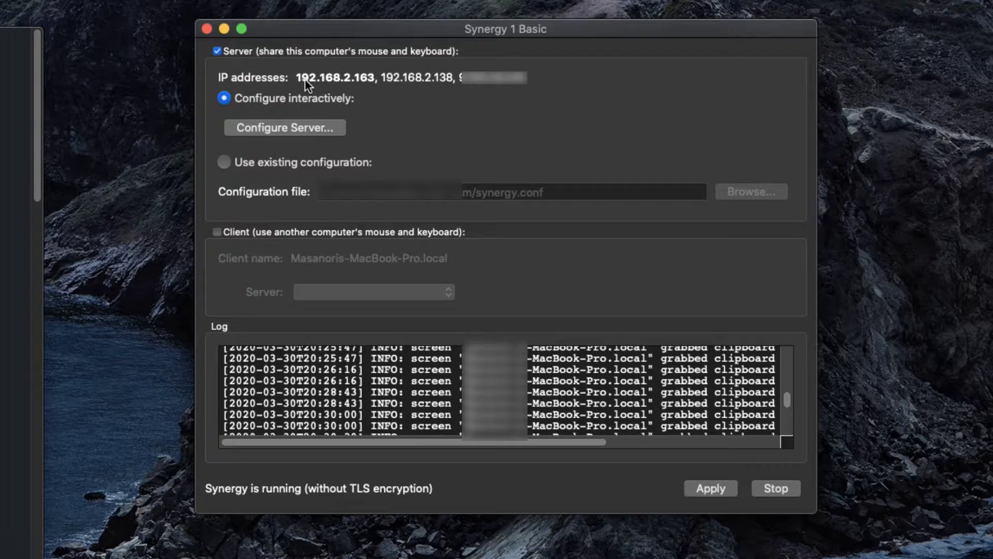
In Configure Server, check the MacBook and DESKTOP-FNVTLVK screens, then add a new screen left of the MacBook.
left_click(309, 130)
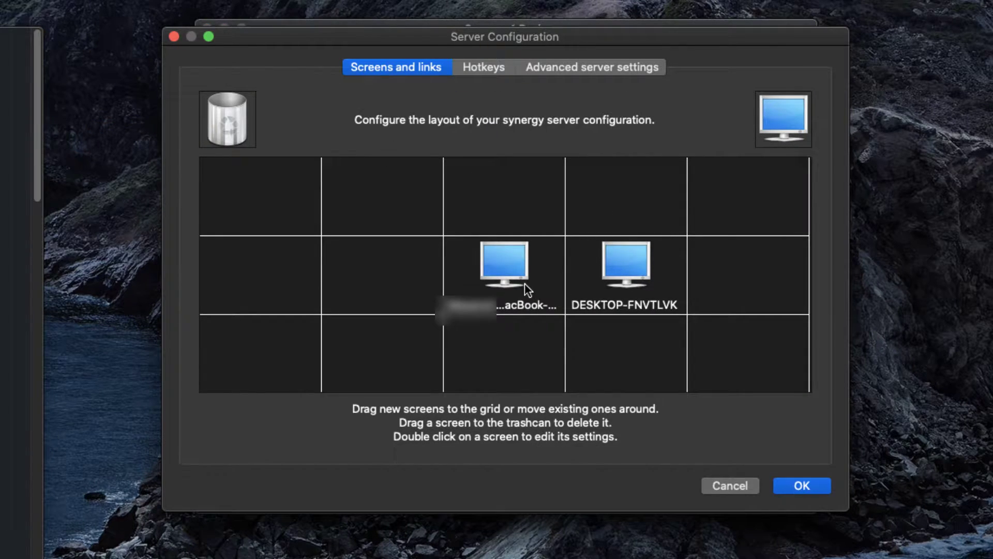
left_click(506, 287)
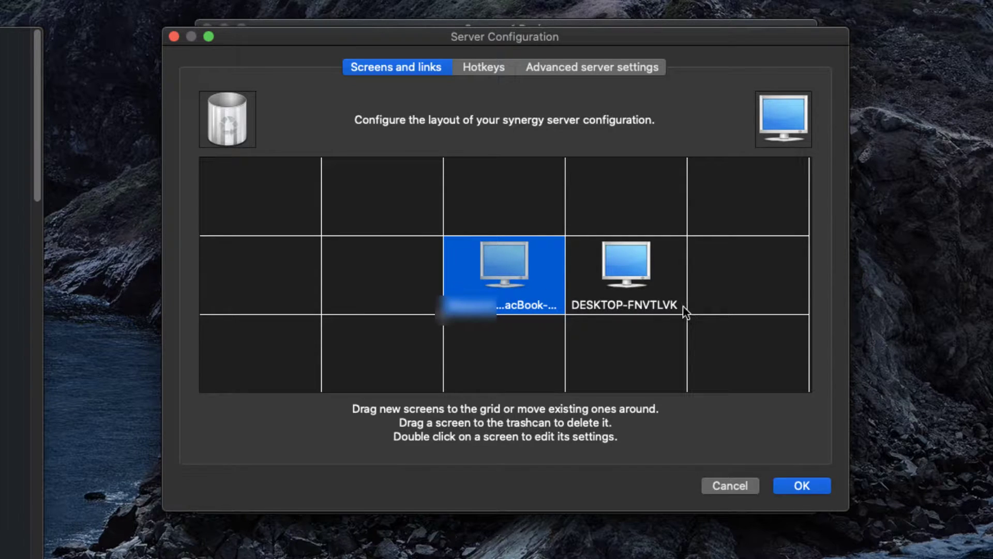
left_click(647, 288)
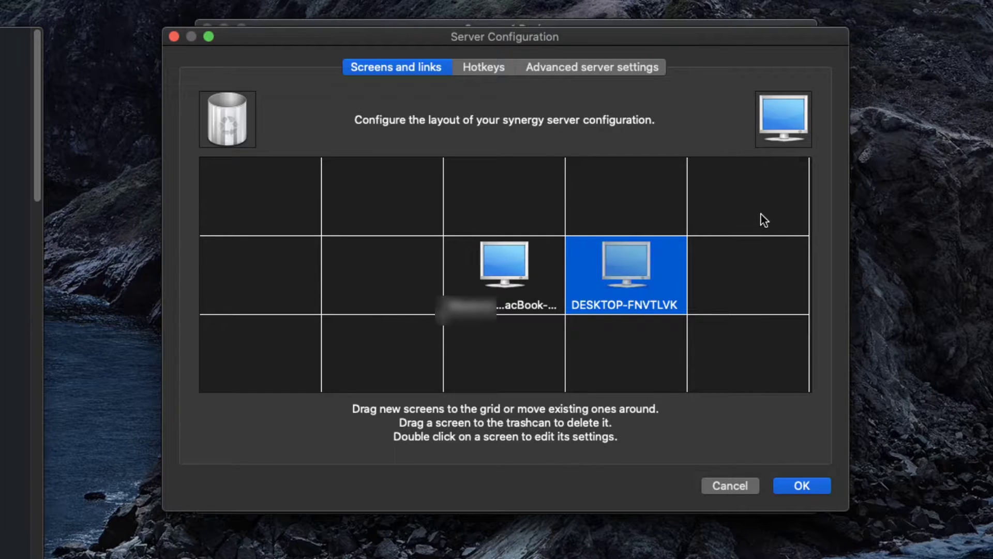
left_click_drag(781, 123, 375, 283)
Inspect the Unnamed screen's settings without changes, then view the empty Hotkeys page.
double_click(373, 277)
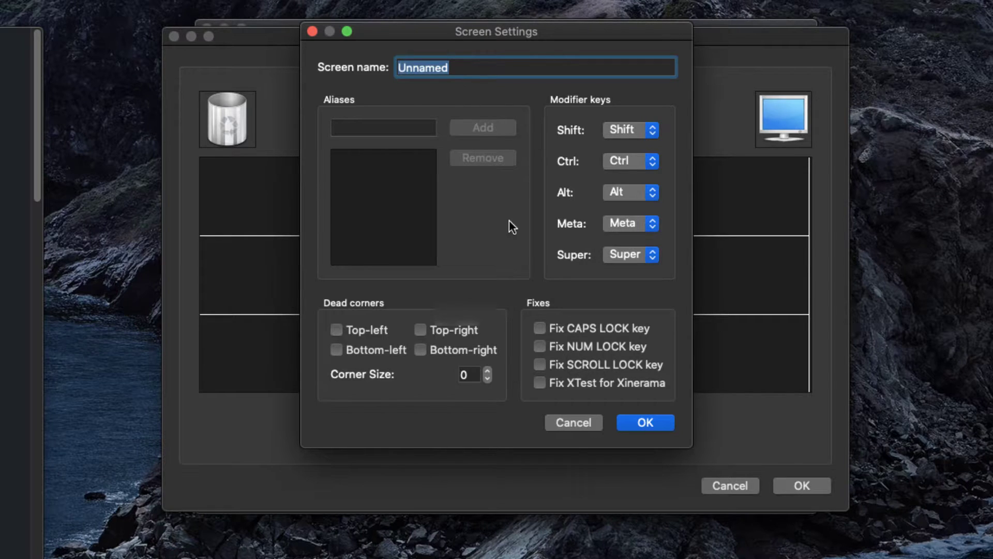
left_click(574, 430)
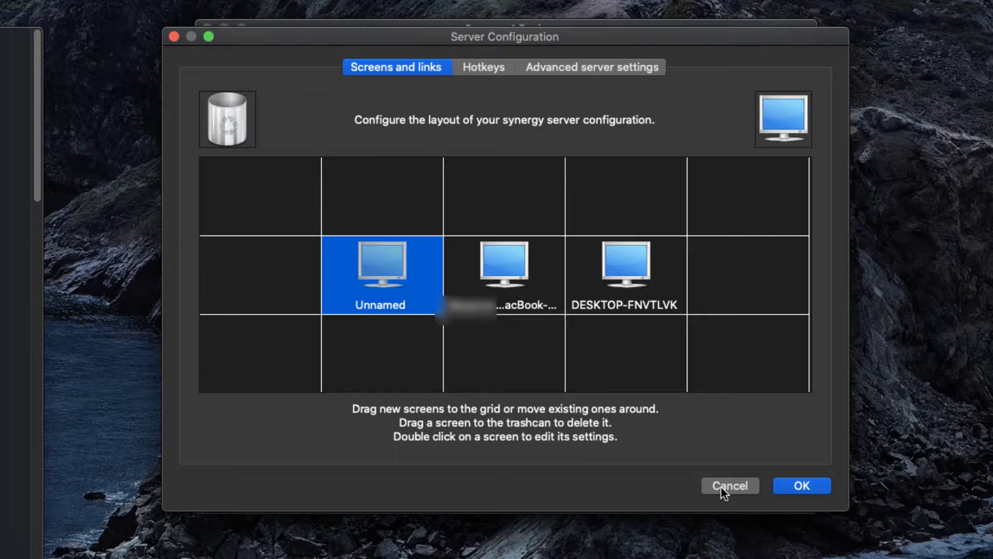
left_click(488, 73)
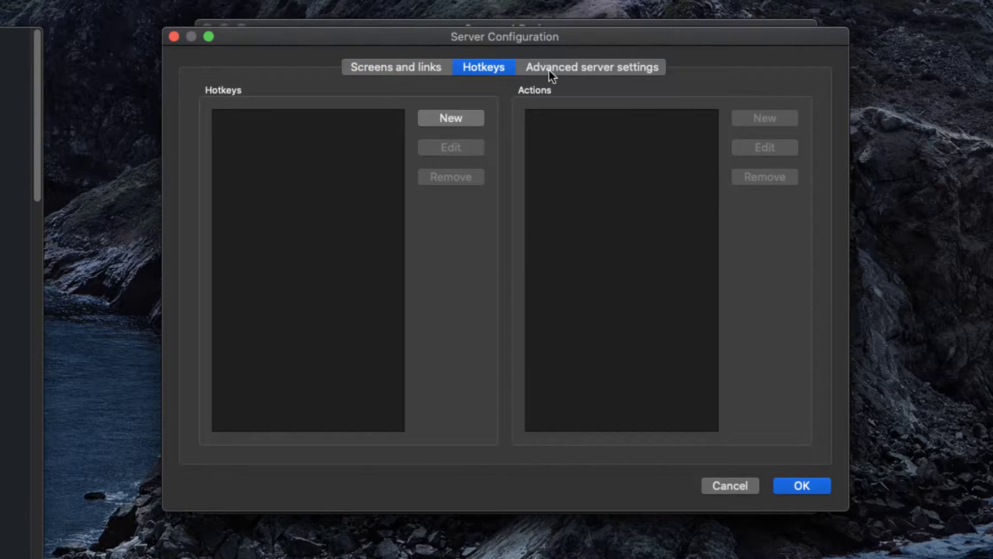
Look through Advanced server settings, Hotkeys and Screens and links, then cancel Server Configuration.
left_click(554, 72)
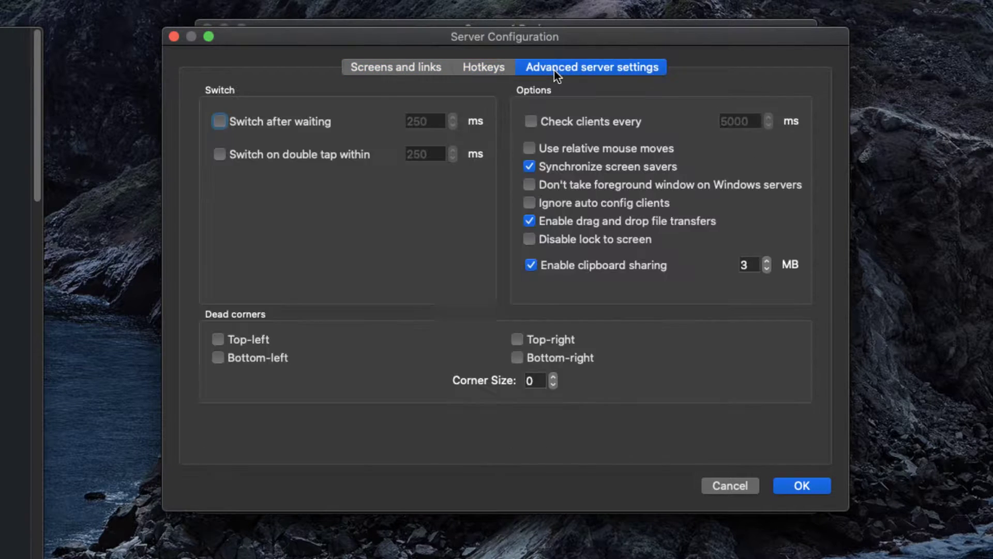
left_click(477, 70)
left_click(417, 73)
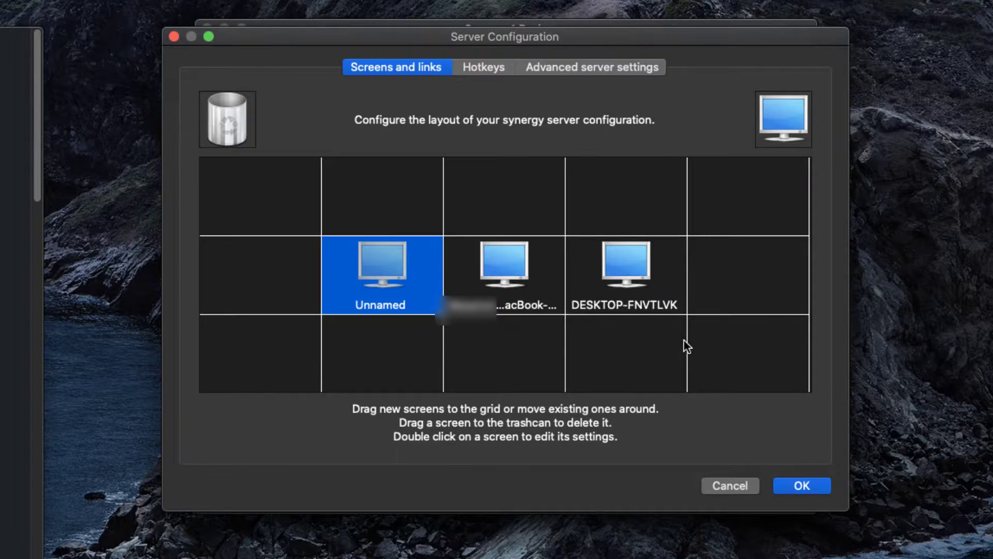
left_click(732, 482)
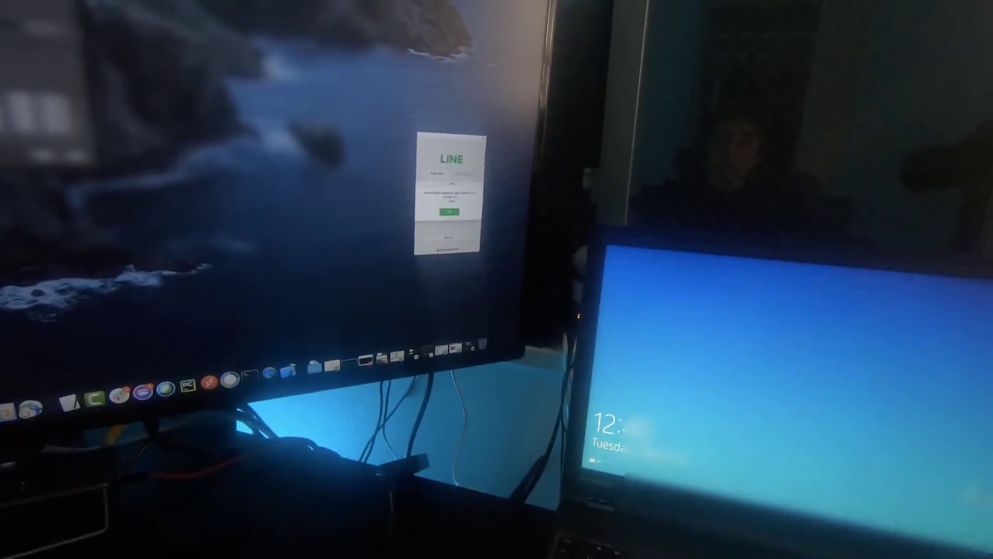
Dismiss the Windows laptop's lock screen to reach its Synergy client.
key("Return")
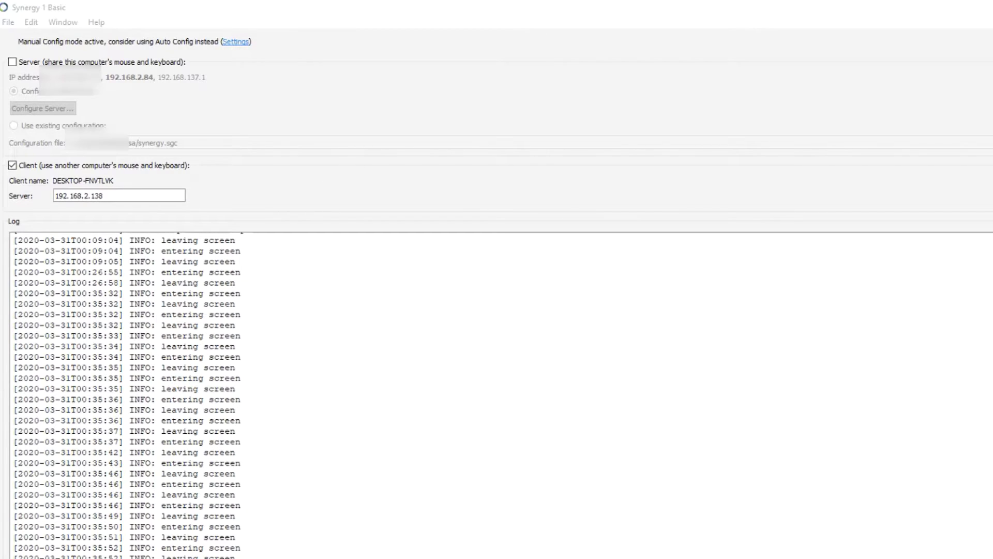
Select the client's server address 192.168.2.138, then bring up the Edit menu.
left_click(122, 195)
double_click(63, 195)
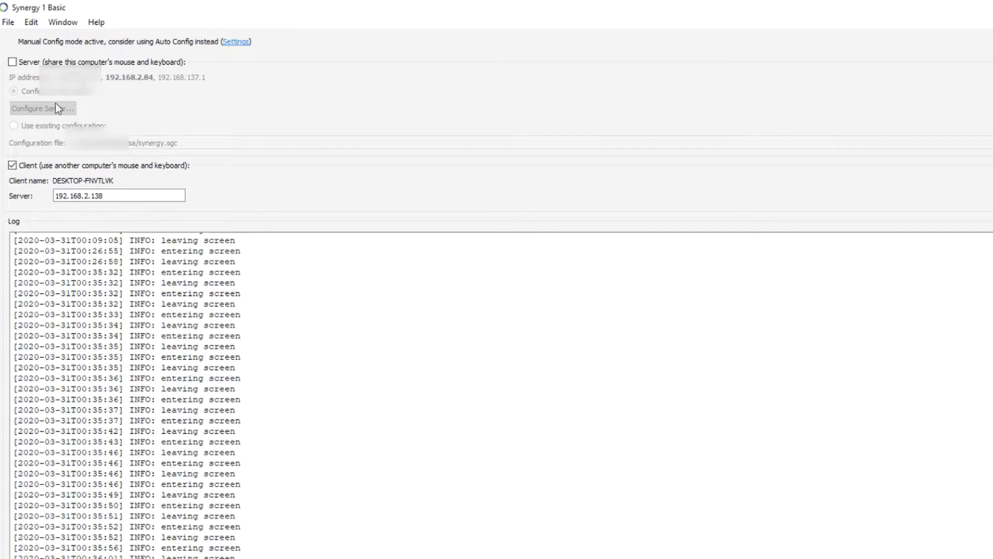
left_click(36, 26)
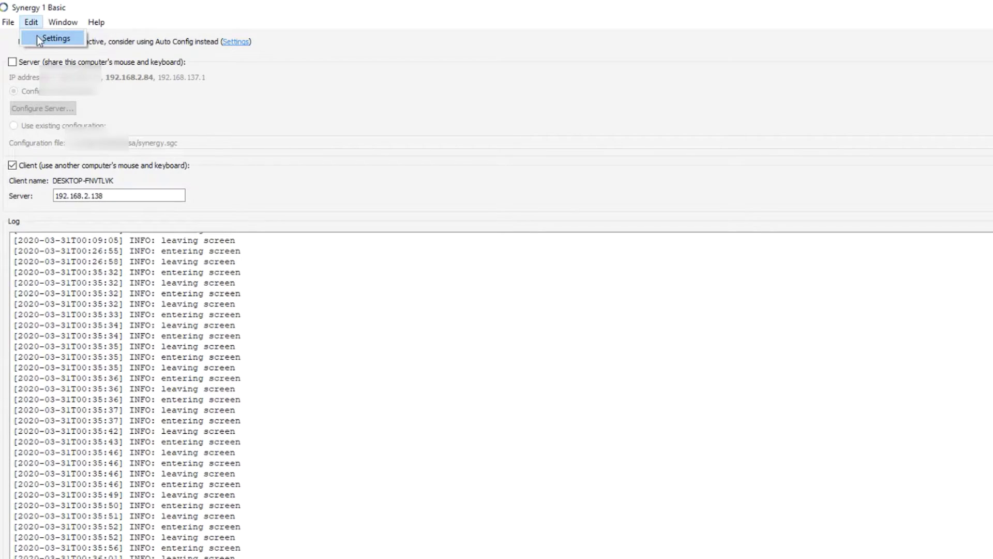
left_click(37, 37)
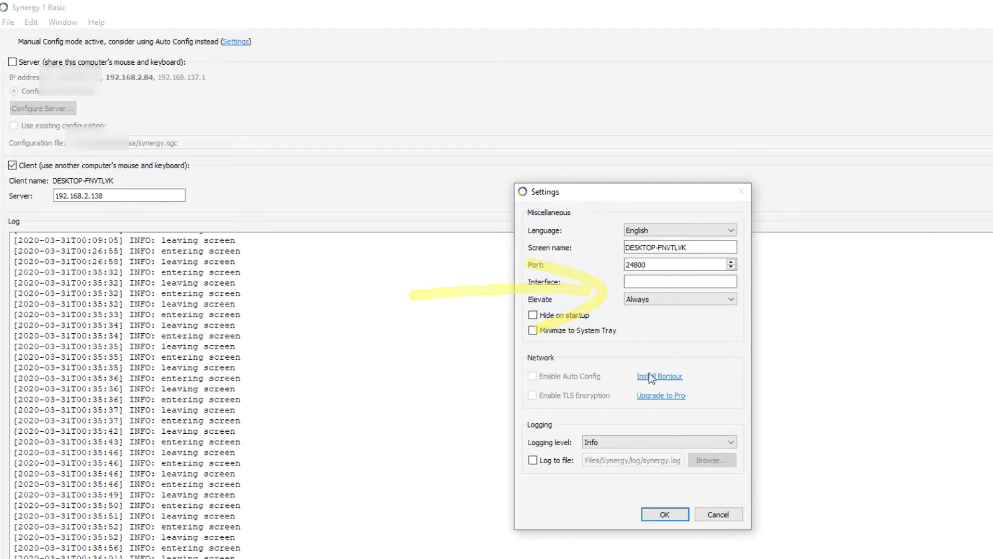
left_click(728, 514)
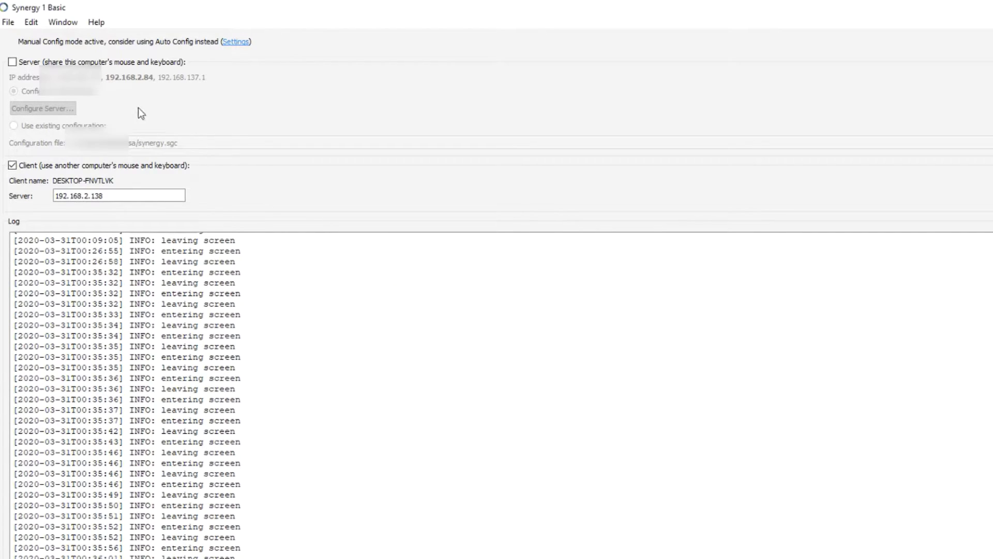
left_click(63, 22)
Select the server address 192.168.2.138, then open the Mac's Server Configuration layout.
mouse_move(41, 25)
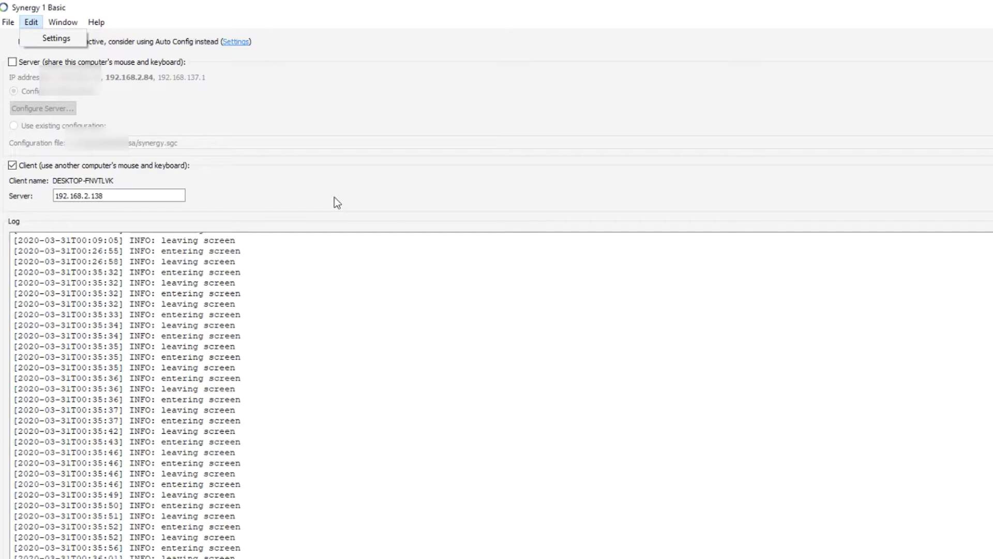
left_click_drag(151, 197, 20, 195)
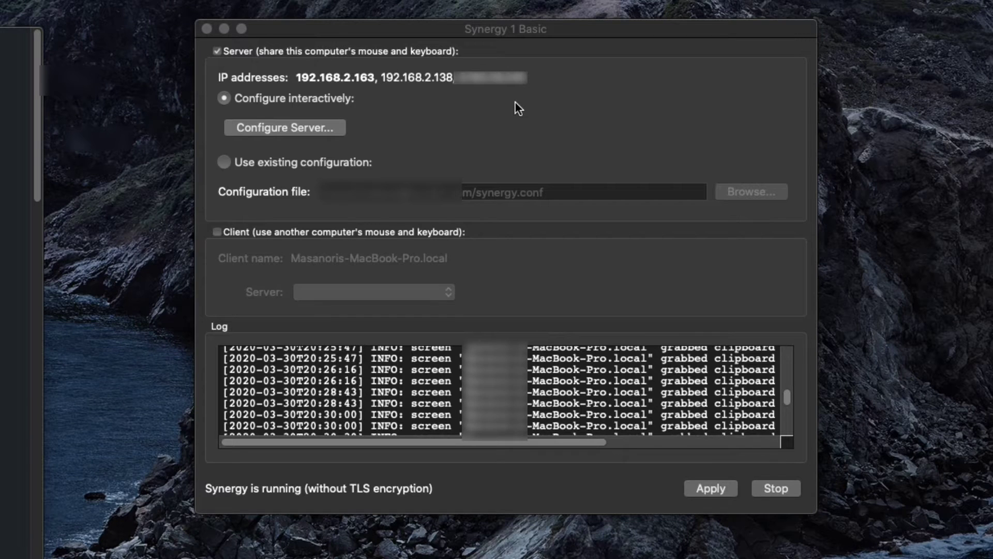
left_click(327, 130)
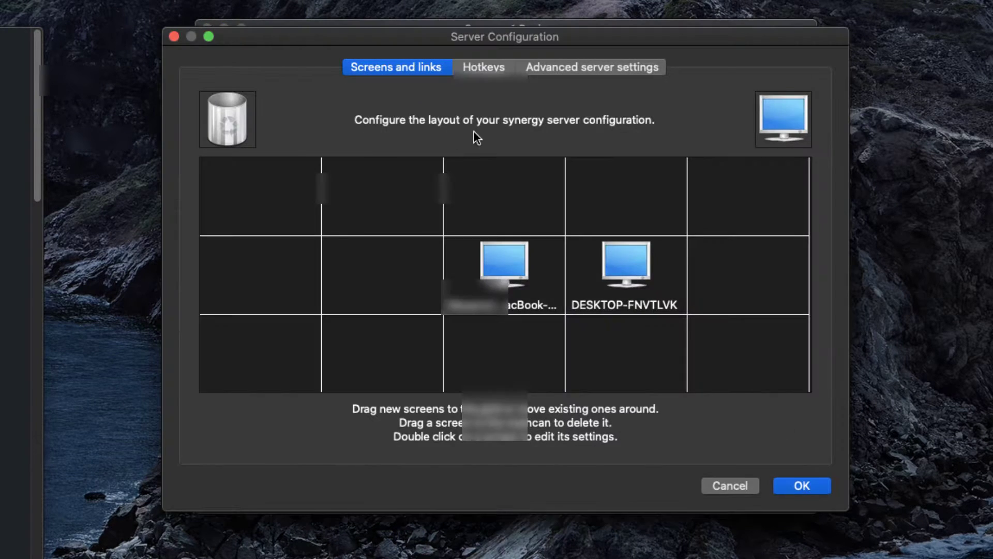
Accept the layout with DESKTOP-FNVTLVK right of the MacBook and close the dialog.
left_click(644, 263)
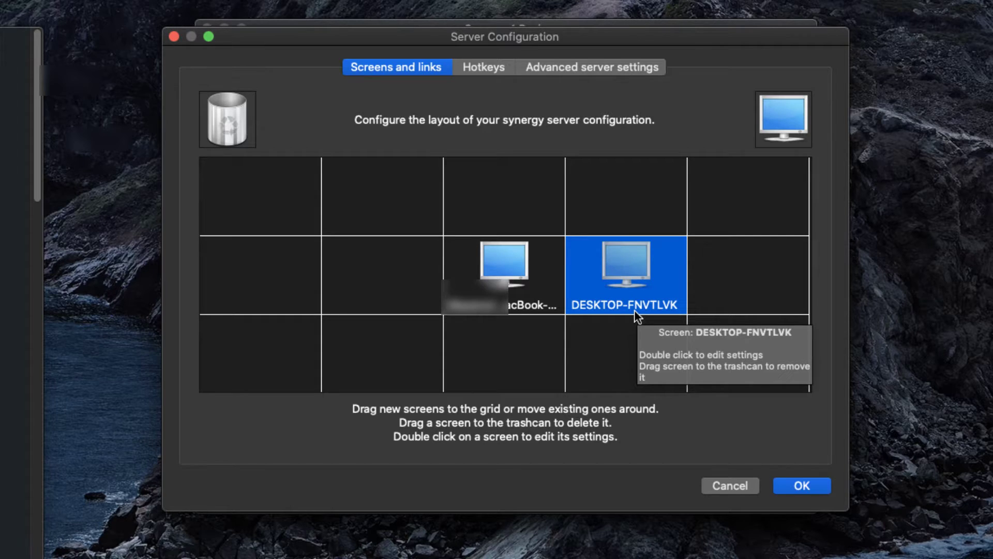
left_click(802, 485)
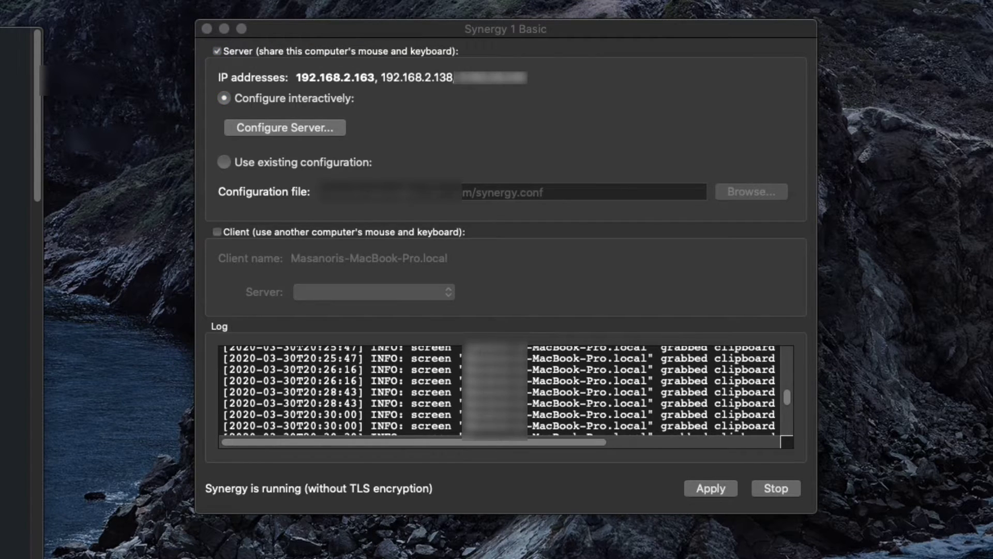
left_click(526, 127)
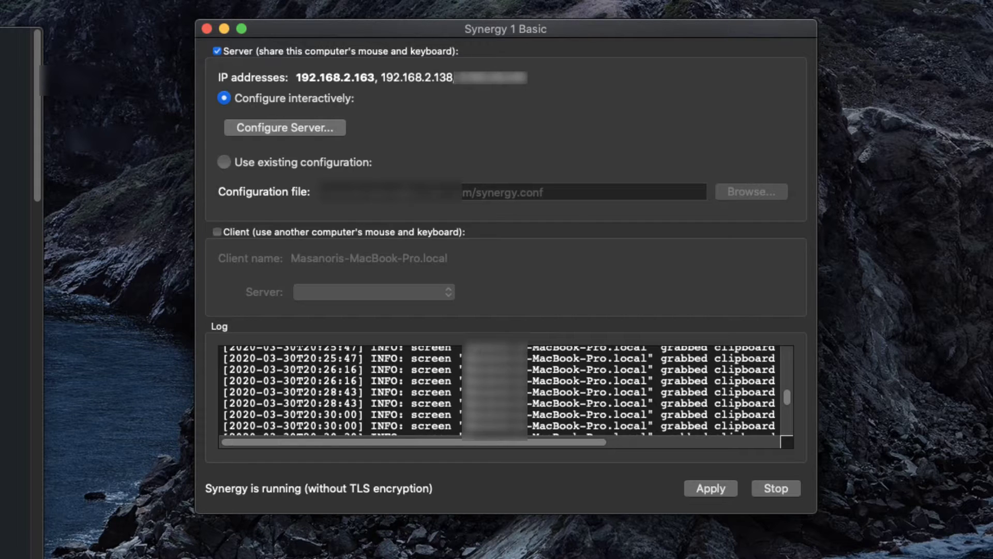
key("super+comma")
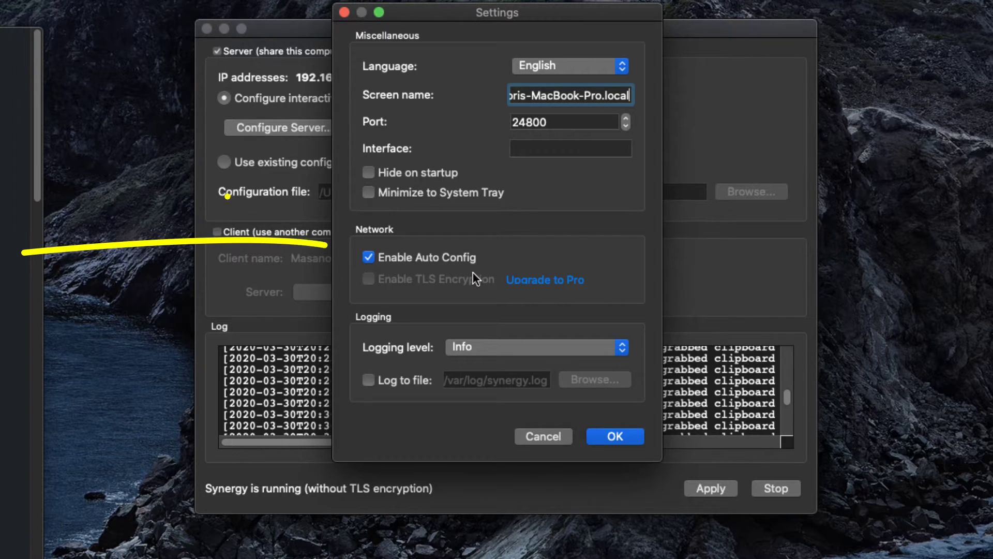
left_click(550, 440)
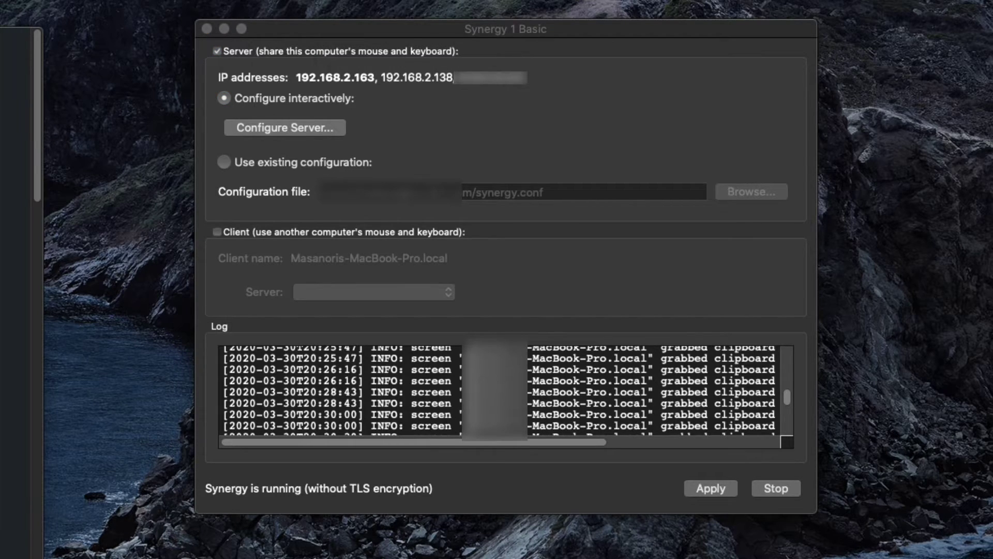
Search Google for synergy in a new Chrome window and open the symless.com/synergy result.
left_click_drag(569, 557, 238, 182)
left_click(423, 209)
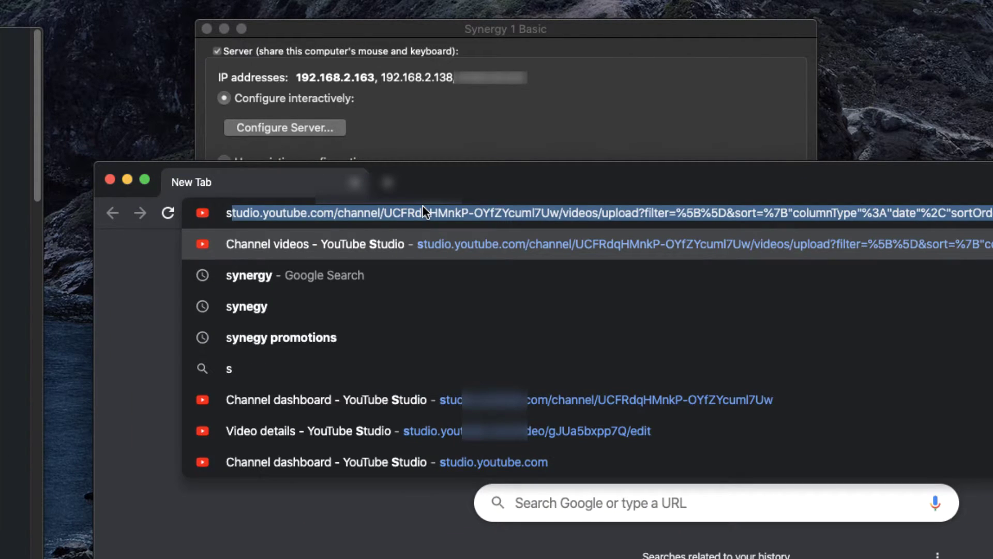
type("sgn")
key("BackSpace")
key("BackSpace")
key("Down")
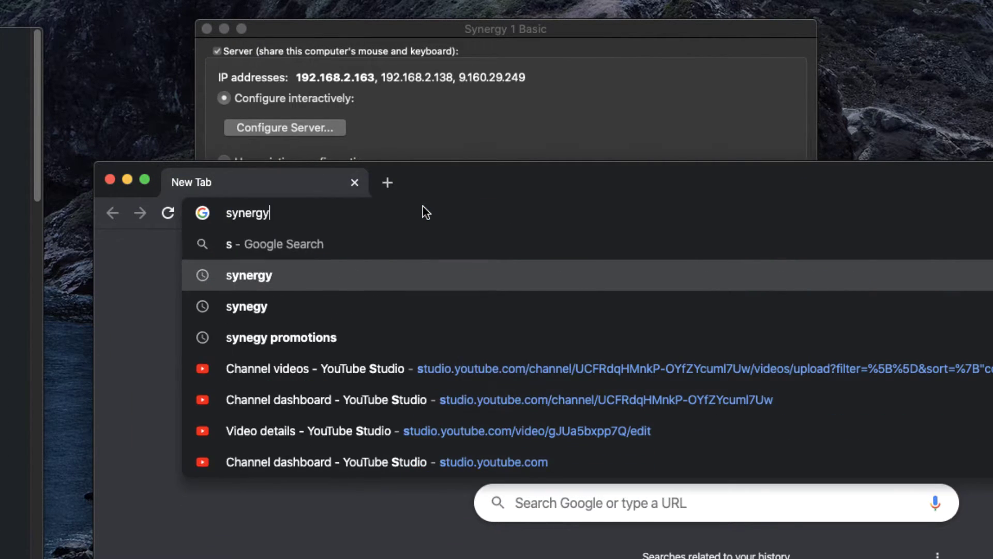
key("Return")
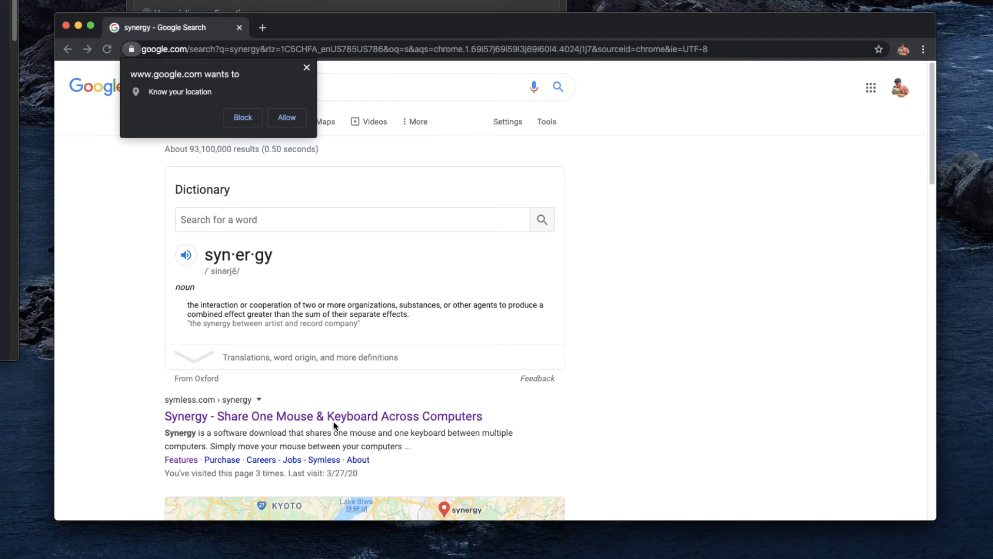
left_click(334, 421)
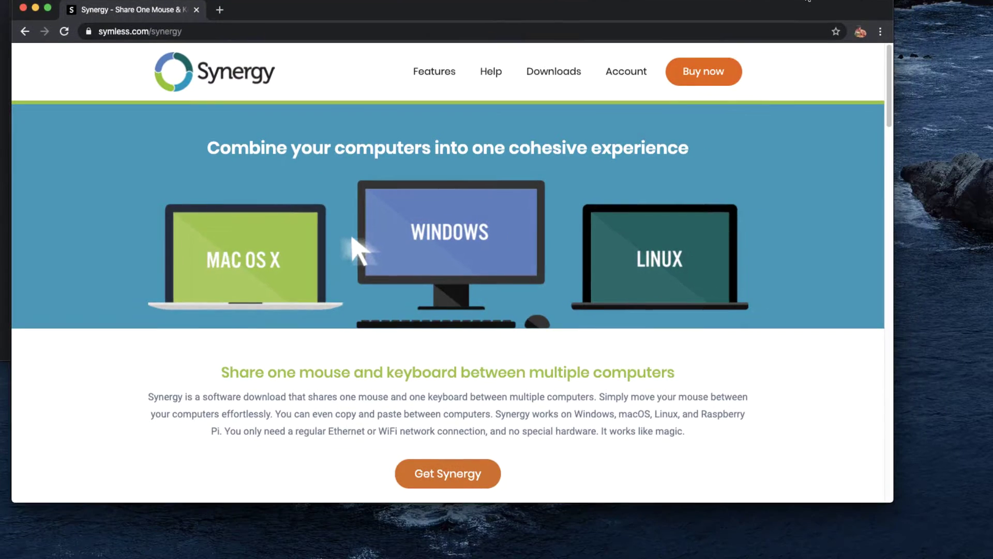
View the Buy Synergy 1 purchase page, then continue to the Help Center at support.symless.com.
left_click(733, 84)
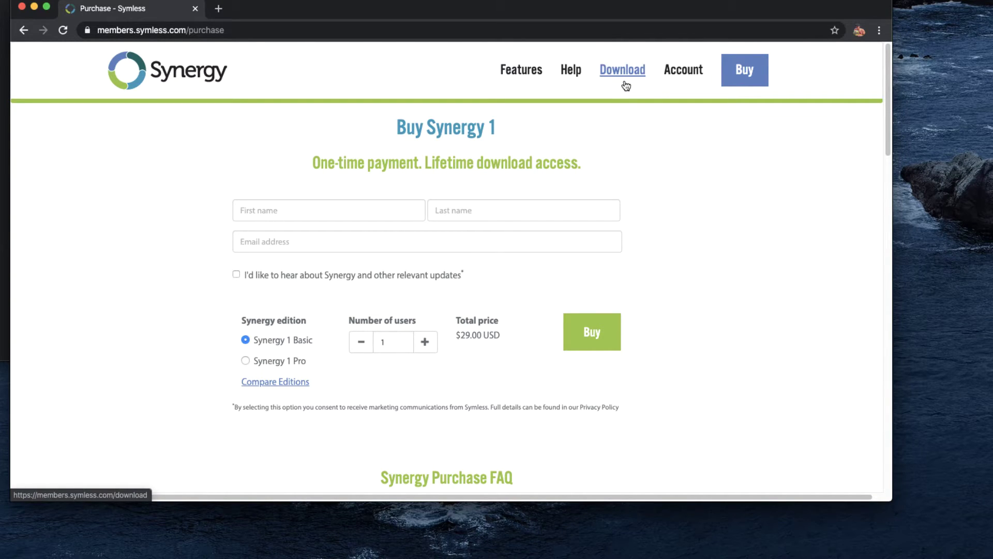
left_click(574, 72)
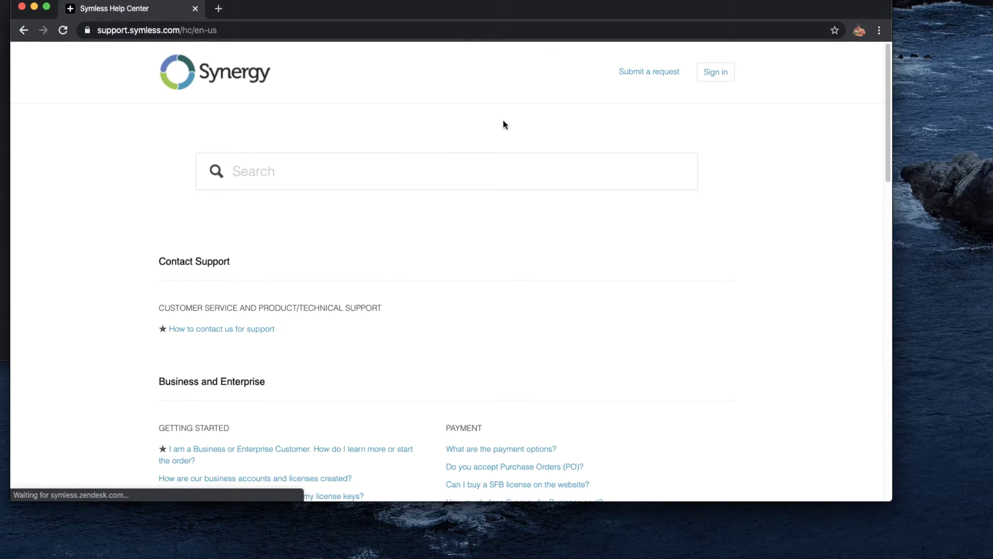
Search the Symless Help Center for 'kvm' and open the KVM vs Synergy result.
left_click(458, 170)
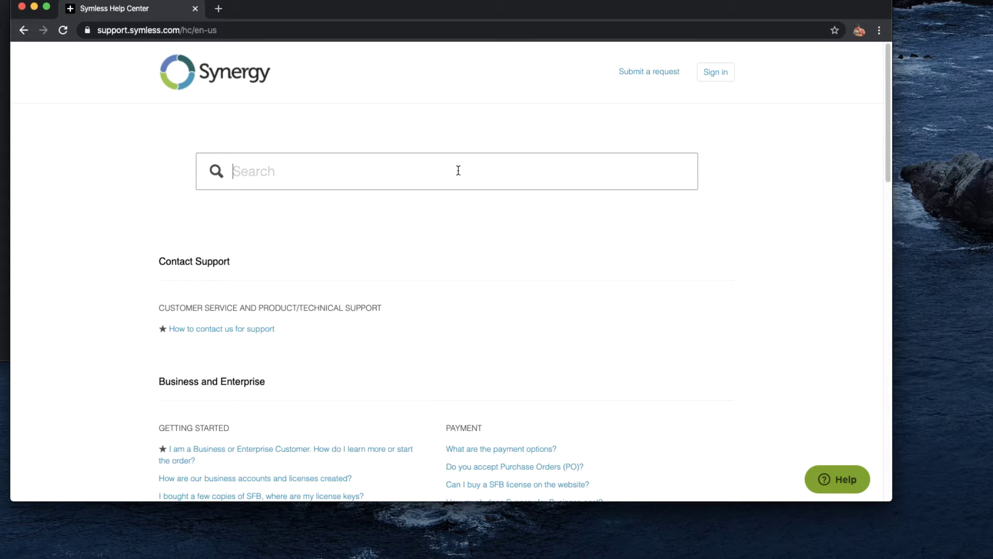
type("v")
key("BackSpace")
type("kvm")
key("Return")
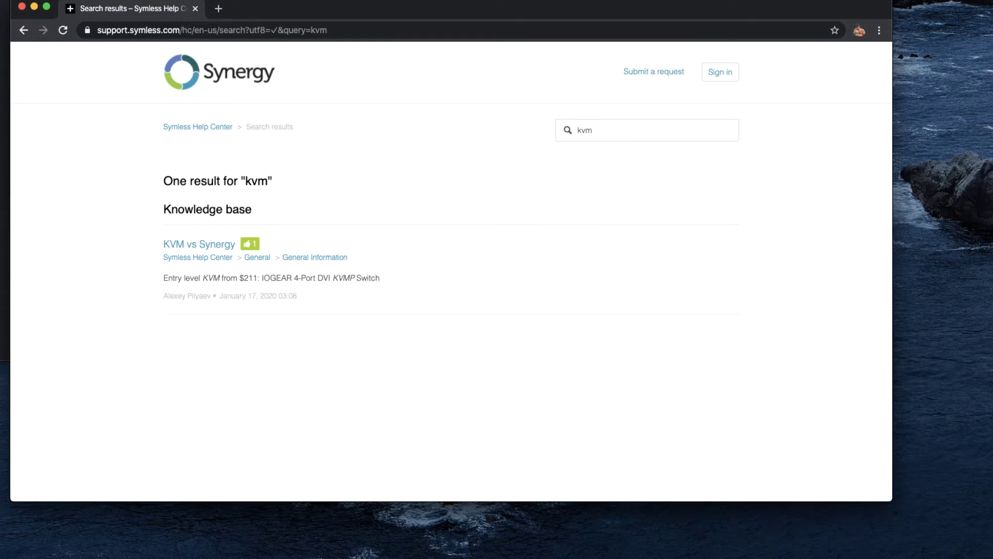
left_click(218, 246)
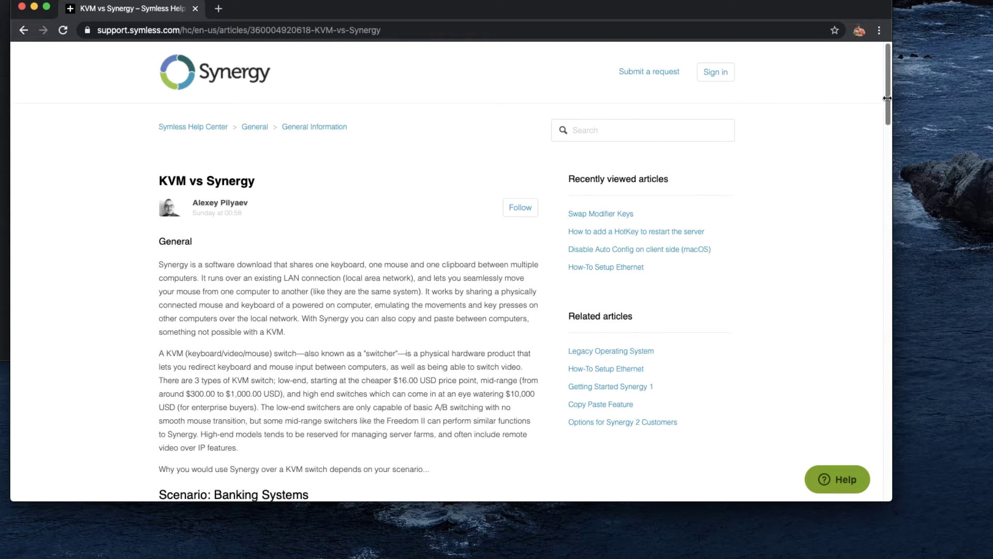
left_click_drag(886, 98, 893, 155)
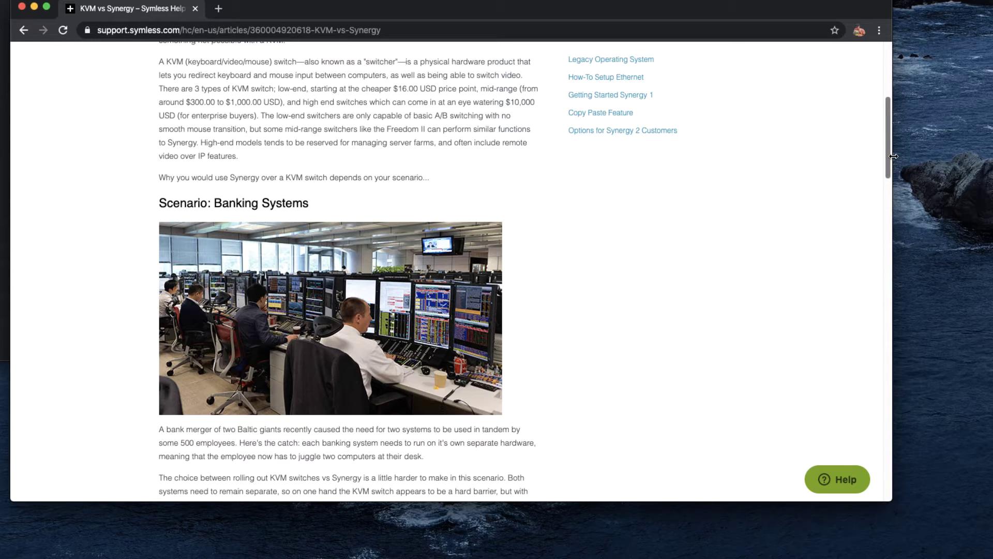
left_click_drag(893, 155, 894, 260)
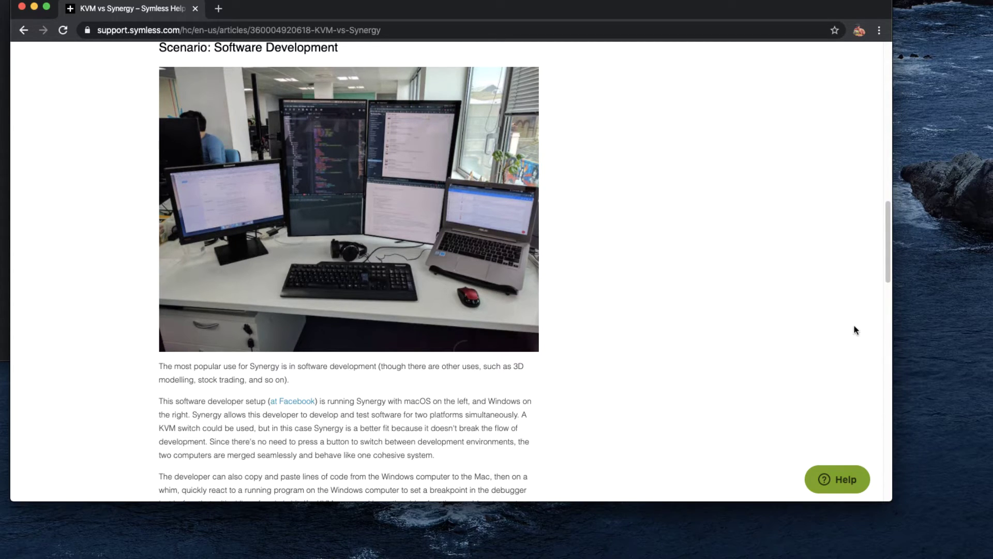
left_click_drag(887, 255, 904, 386)
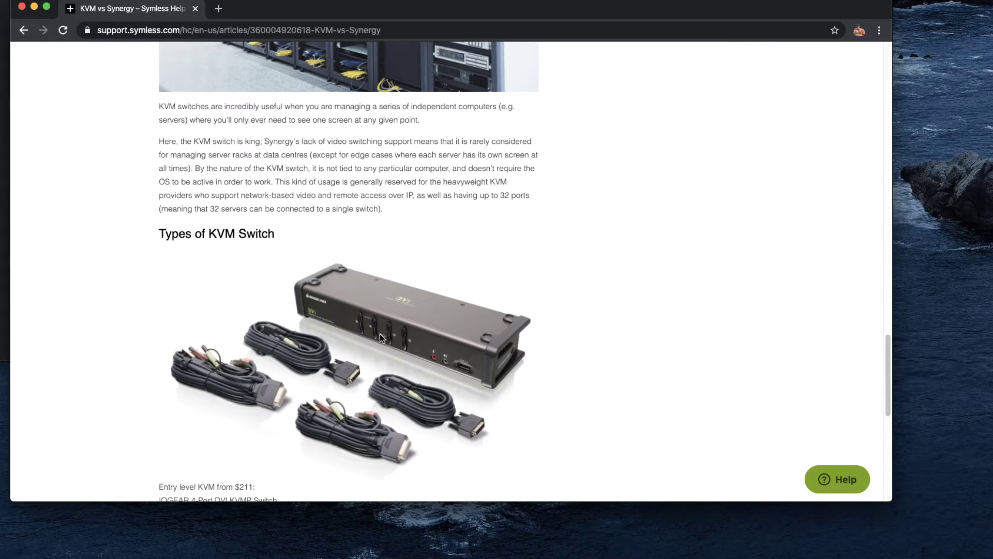
left_click_drag(889, 338, 889, 404)
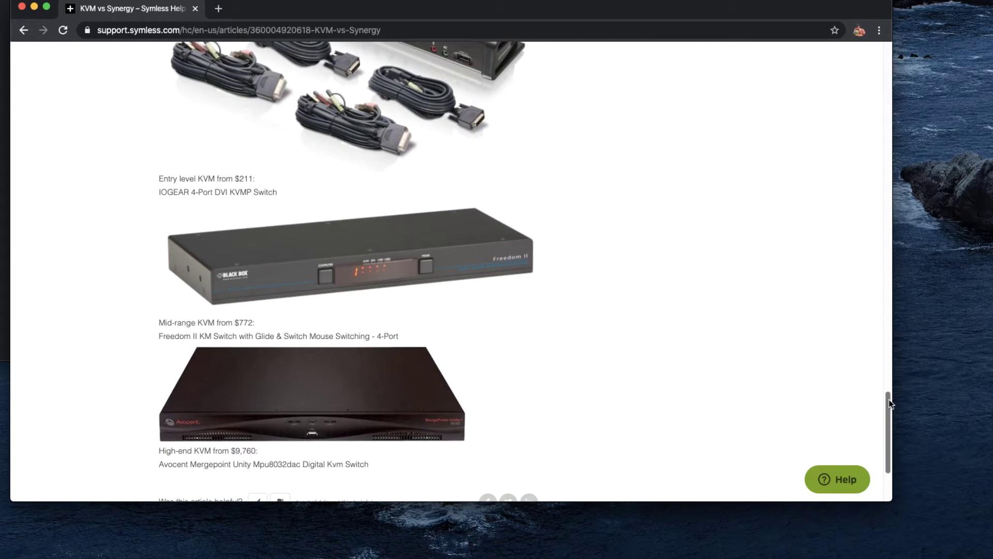
left_click_drag(889, 403, 887, 56)
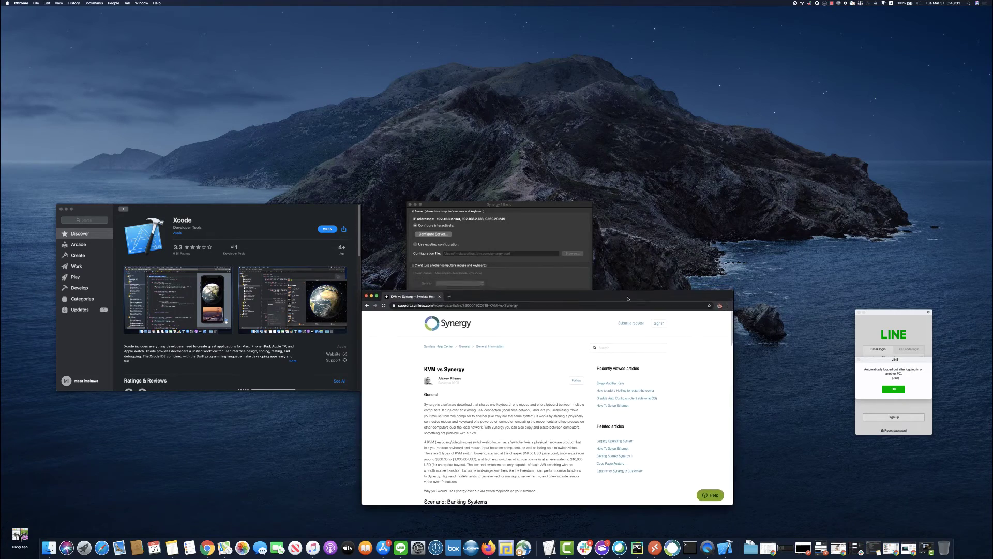
Shift the Chrome window showing the KVM vs Synergy article slightly lower and left.
left_click_drag(628, 298, 621, 303)
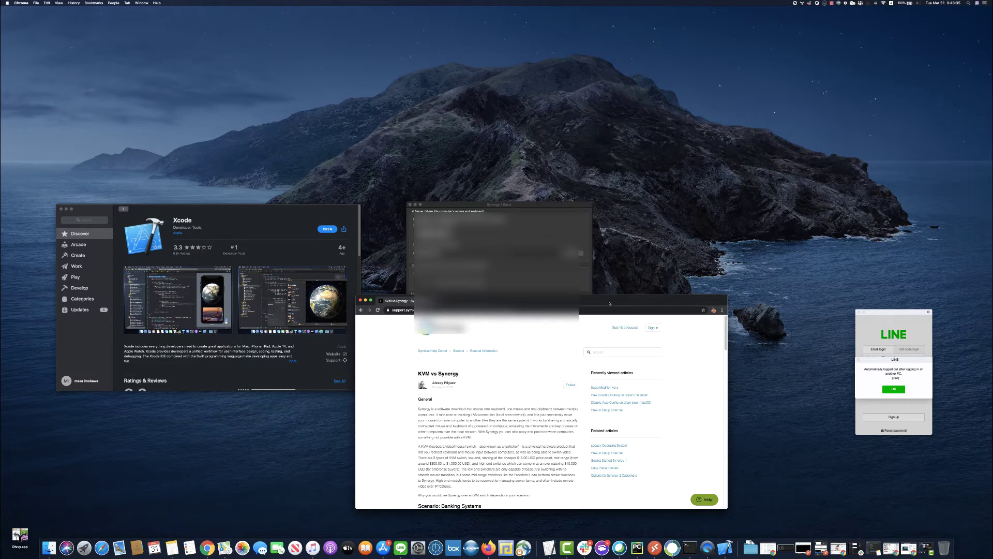